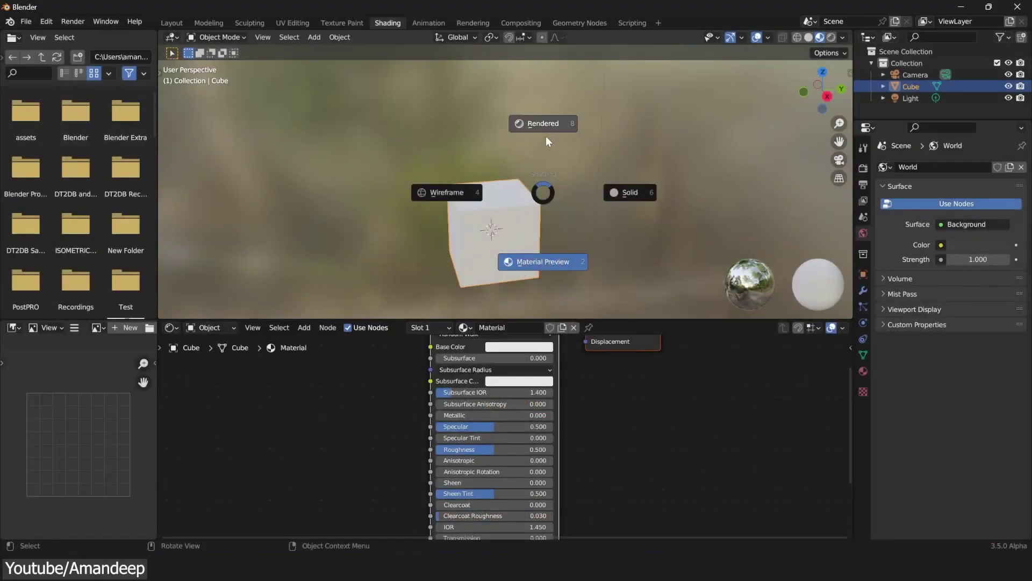
Step: Switch the viewport to Solid shading and shift the material nodes into view
left_click(635, 193)
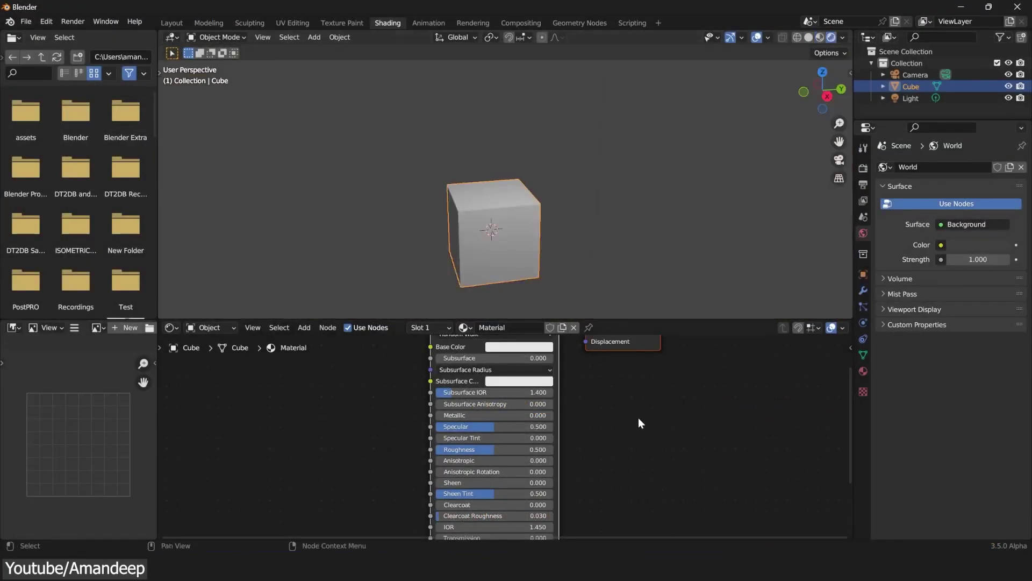
mouse_move(637, 417)
middle_mouse_down()
mouse_move(636, 452)
mouse_move(653, 450)
middle_mouse_up()
scroll(615, 452, "down", 2)
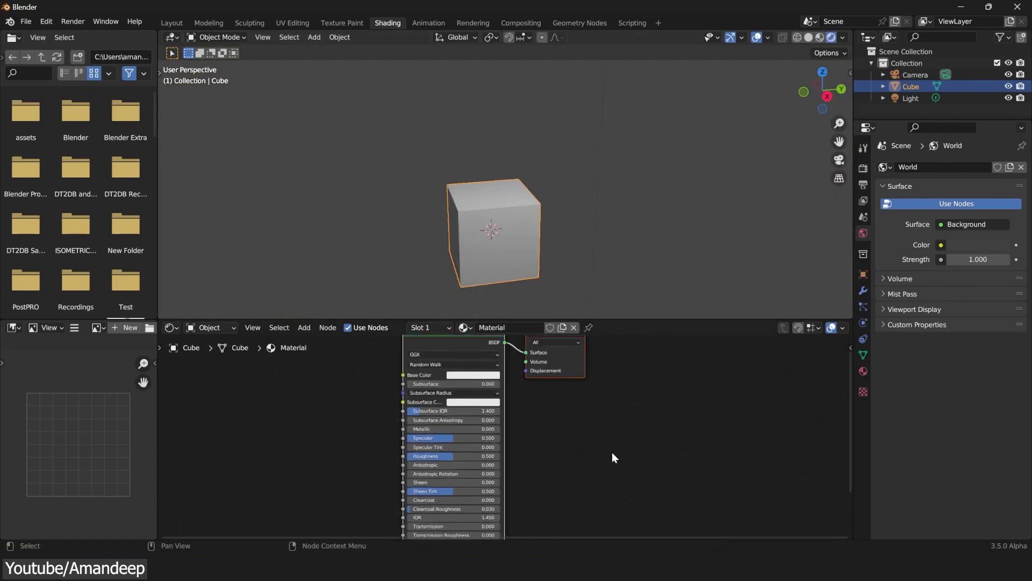
Step: Show the DT2DB generator tab in the Shader Editor sidebar, widen it, and enter a texture prompt
key("n")
left_click(847, 460)
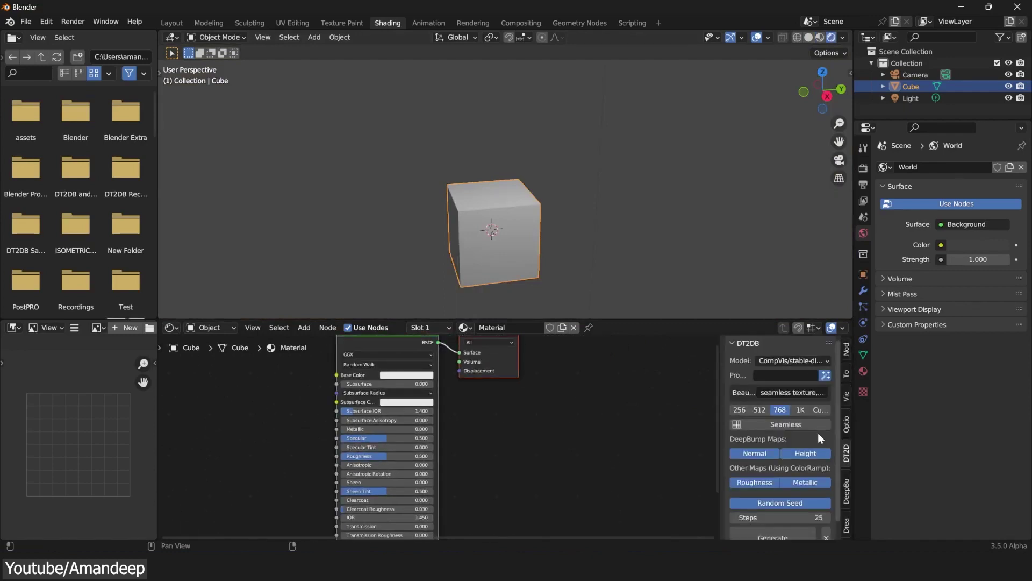
left_click_drag(719, 359, 666, 360)
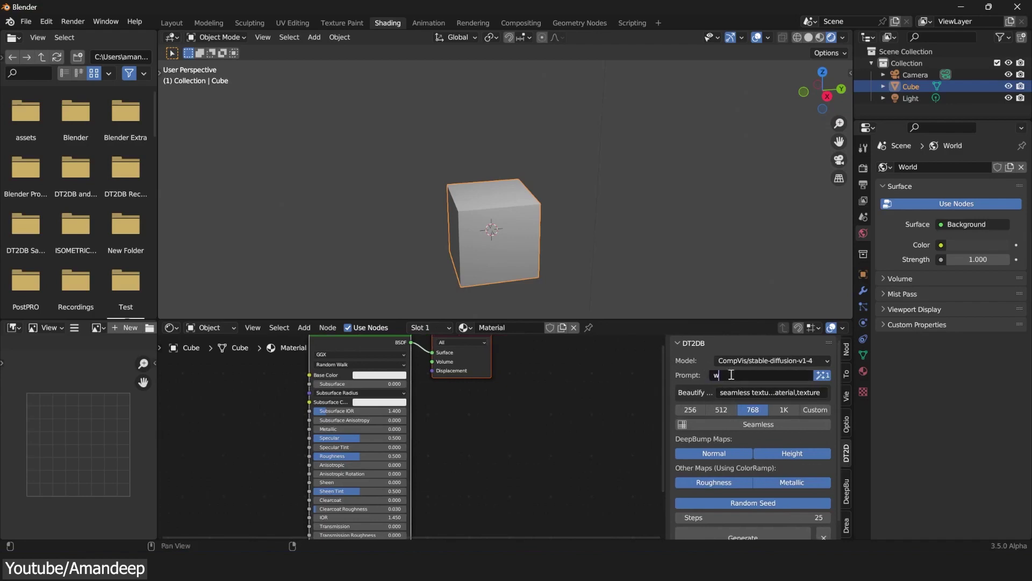
type("or")
key("Return")
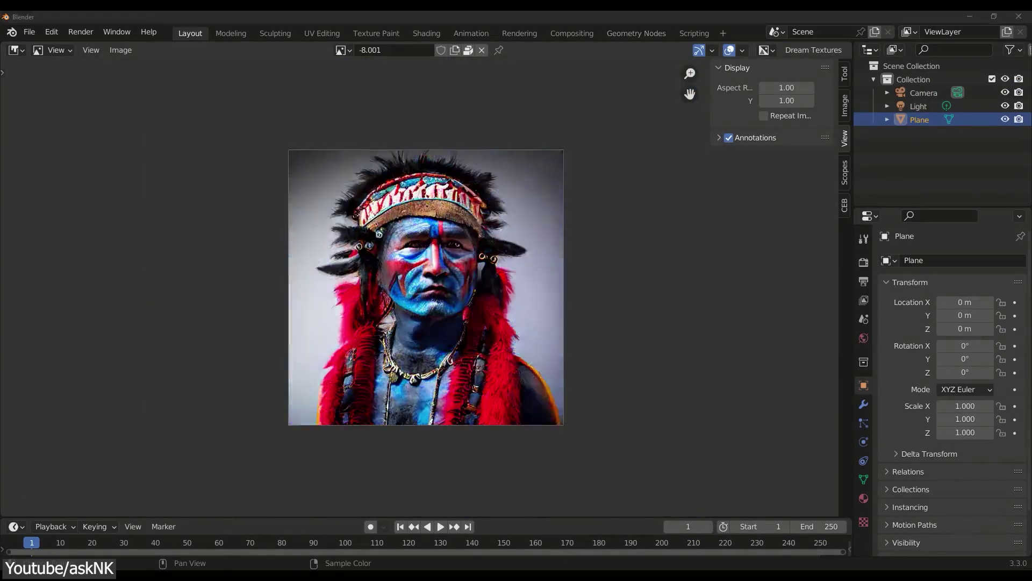
Step: Open the Dream Textures menu in the Image Editor header to generate portrait images
left_click(820, 50)
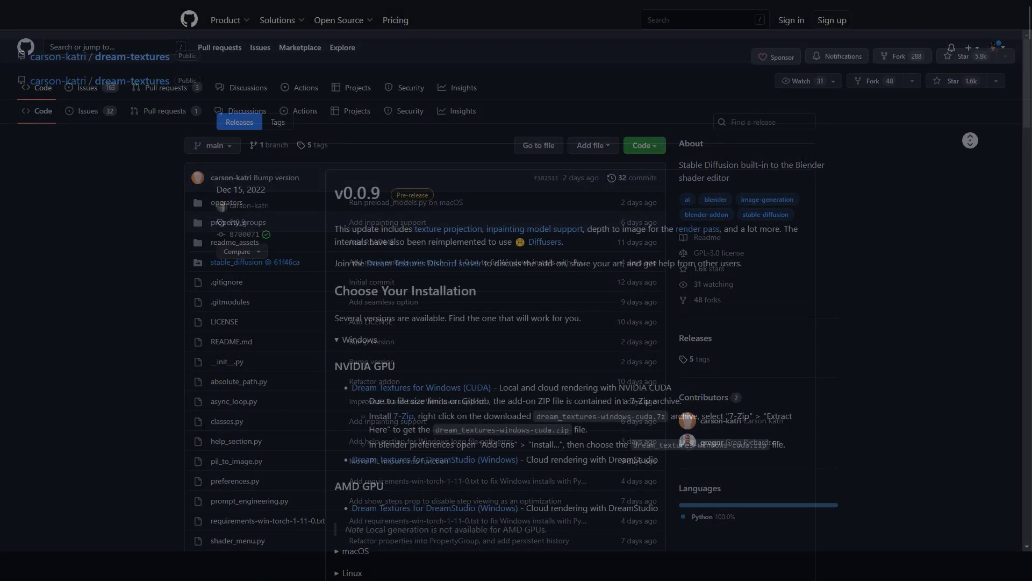
Step: Autoscroll down the dream-textures v0.0.9 release notes page
middle_click(970, 140)
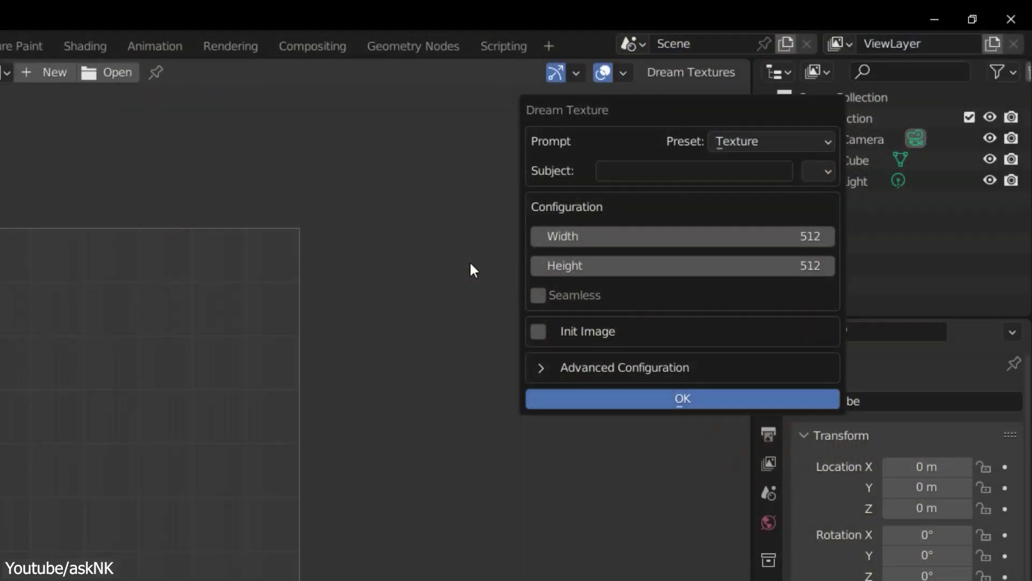
Step: Generate a seamless 512×512 'brick' texture, then change the Subject to 'stone'
left_click(714, 180)
key("Return")
key("Return")
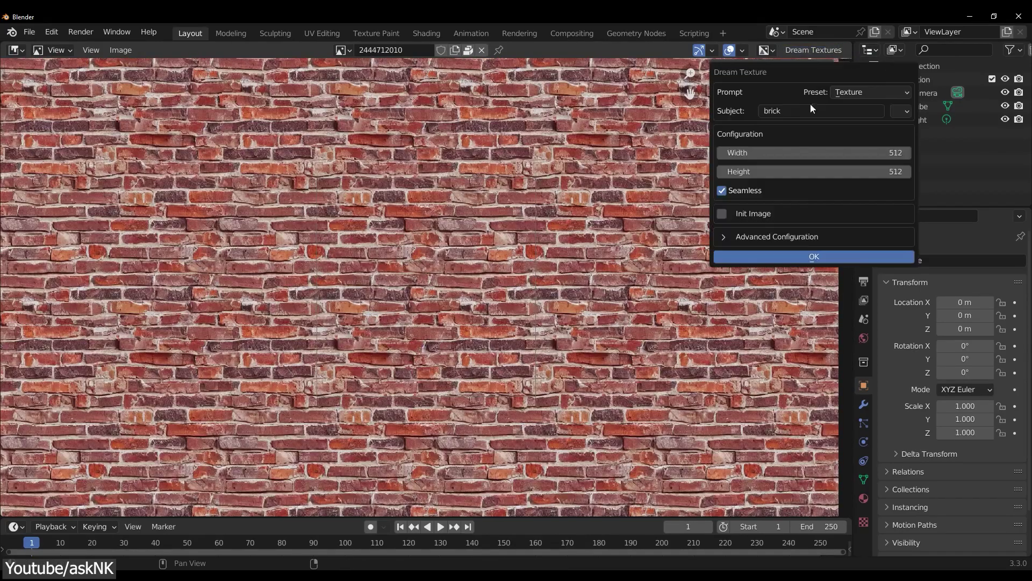
left_click(814, 112)
type("ston")
type("e")
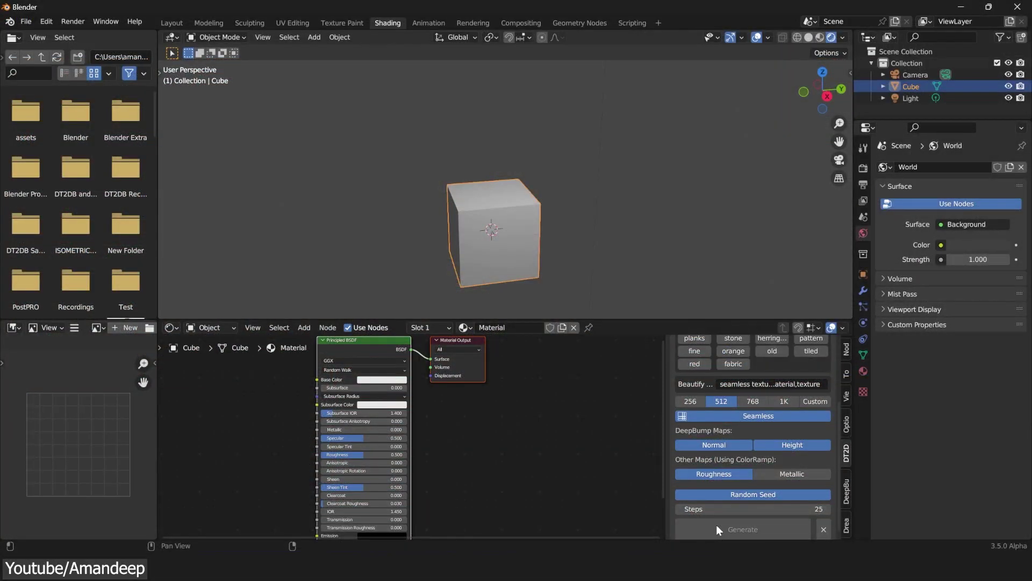
Step: Add defense_wall_diff_2k.jpg to the plane's material as an image texture node
scroll(73, 414, "down", 2)
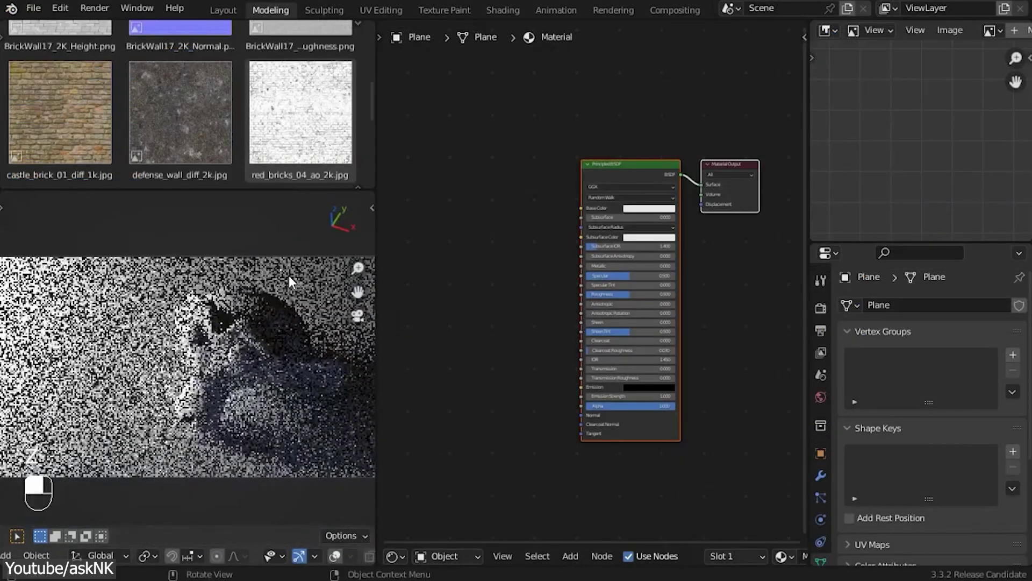
mouse_move(180, 113)
left_mouse_down()
mouse_move(447, 207)
mouse_move(466, 173)
mouse_move(580, 207)
left_mouse_up()
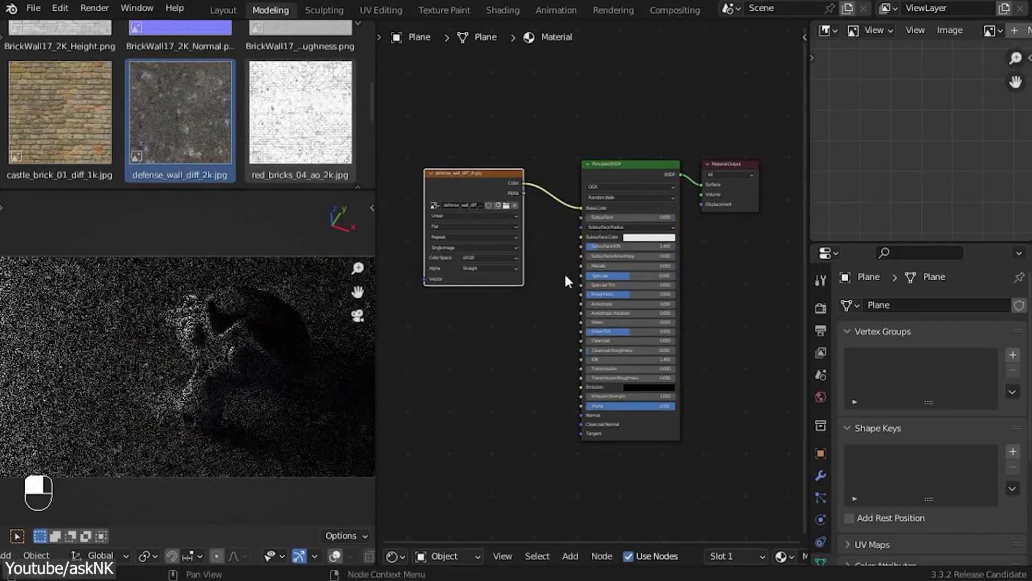
Step: Open the DeepBump sidebar tab, switch to Solid shading, and generate a normal map from the wall texture
key("n")
key("n")
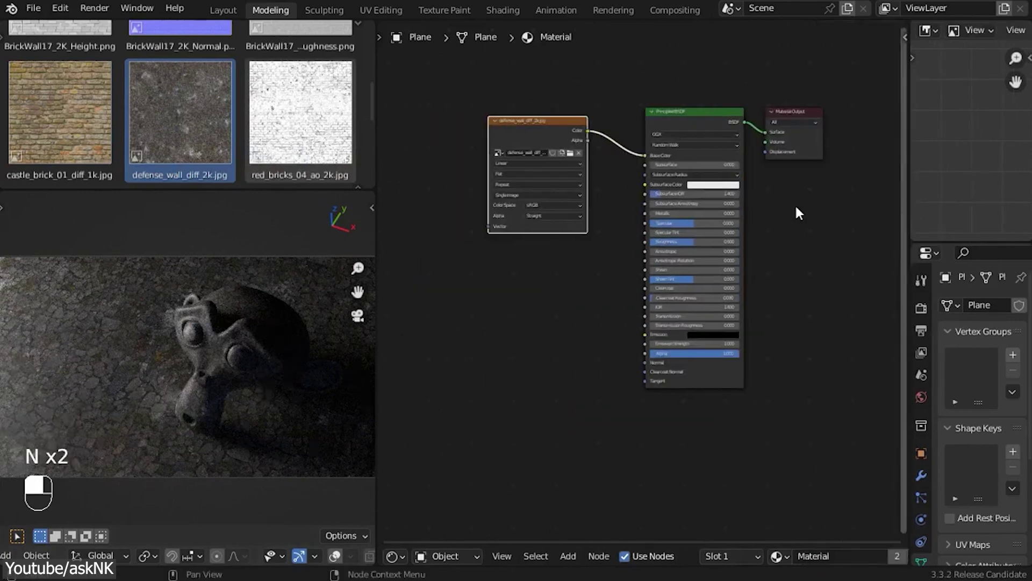
key("n")
left_click(899, 272)
left_click_drag(497, 146, 506, 136)
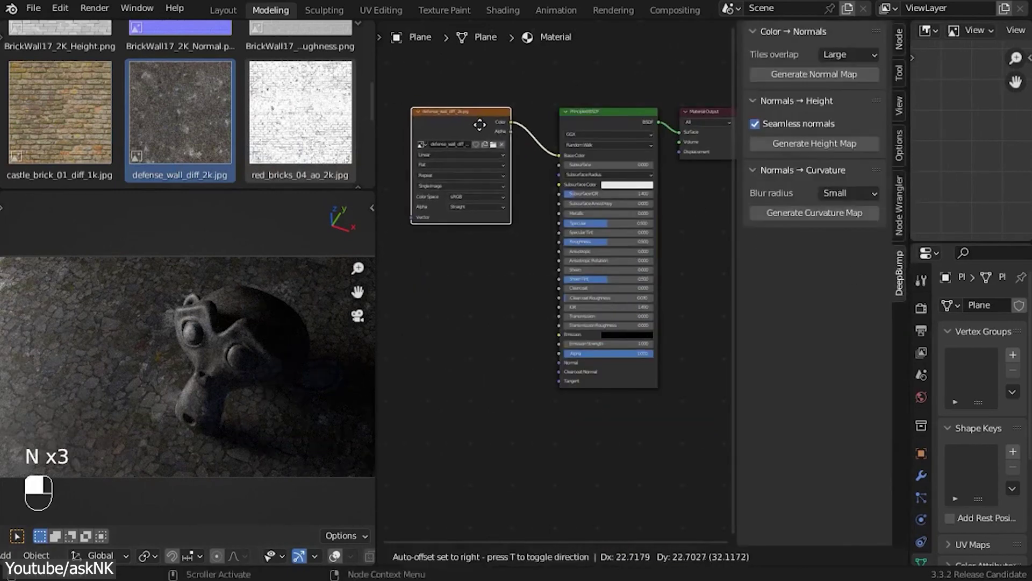
key("z")
left_click(357, 303)
left_click(843, 75)
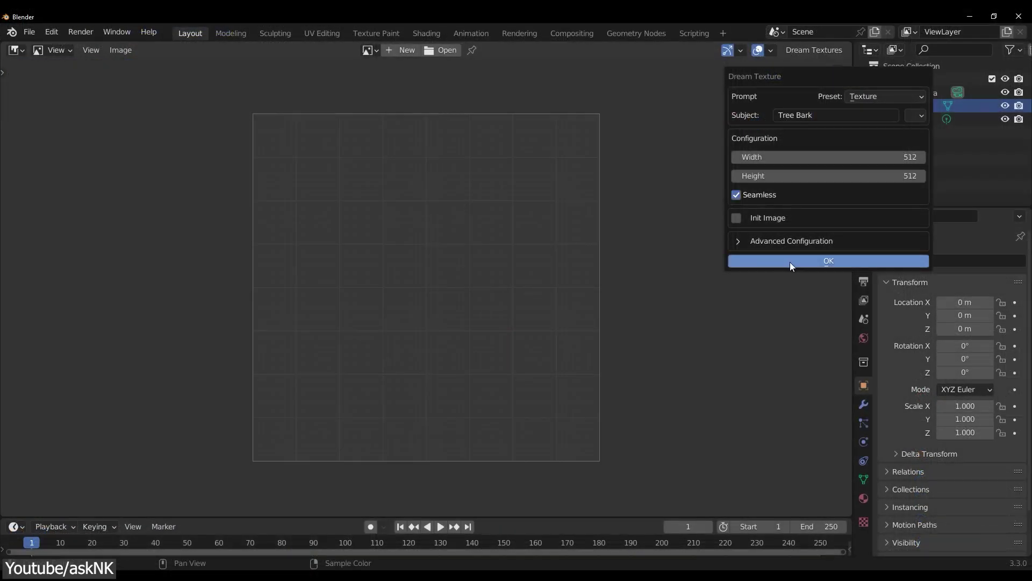
Step: Generate the texture and tile it in the image editor to check it is seamless
left_click(792, 266)
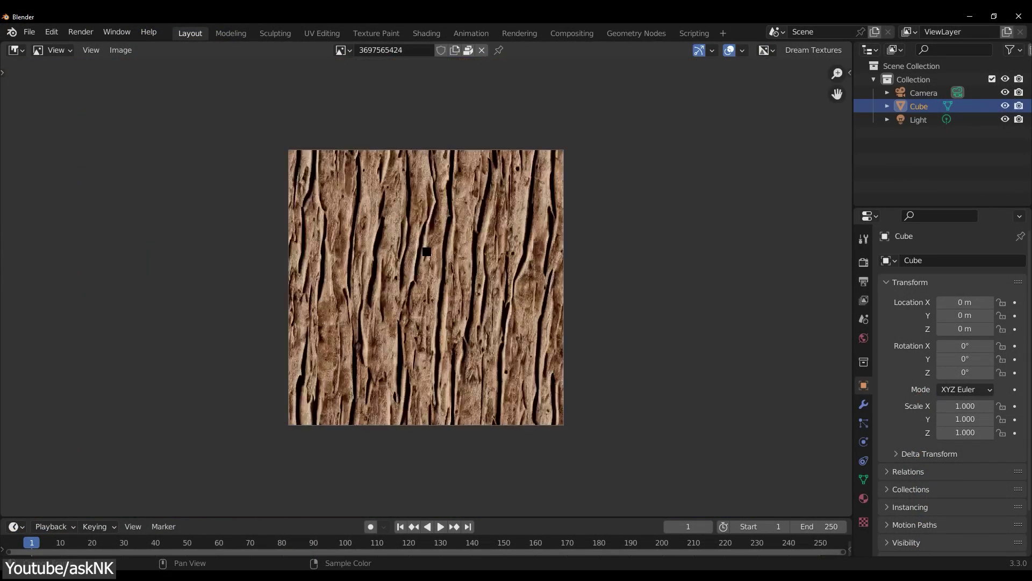
left_click(849, 73)
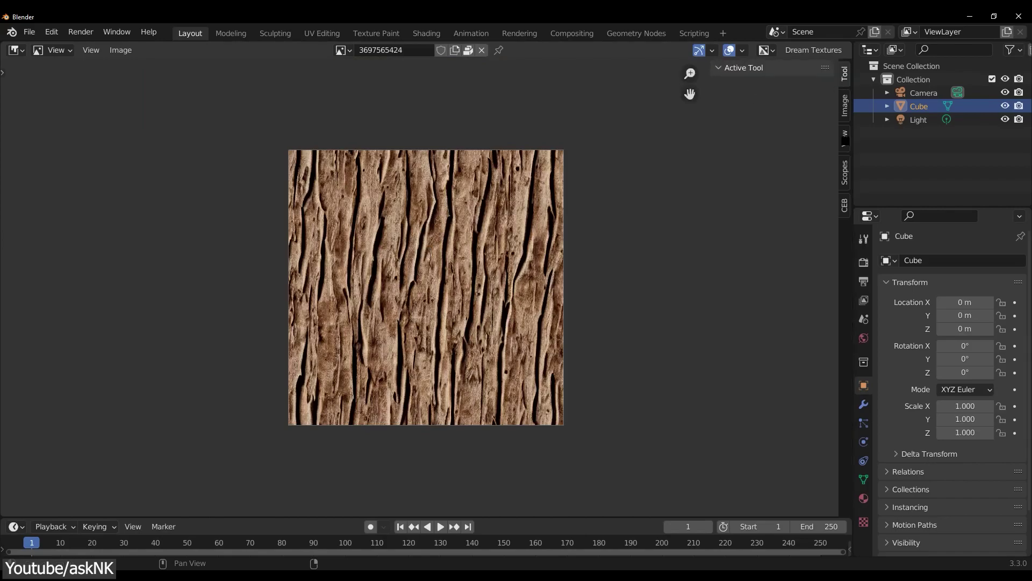
left_click(844, 139)
left_click(764, 116)
scroll(540, 250, "down", 2)
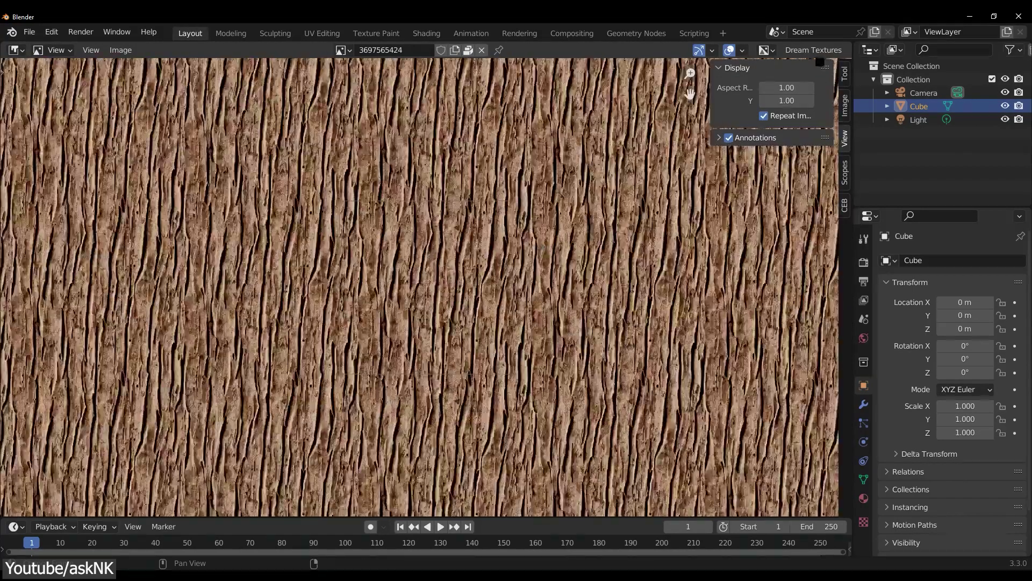
Step: Generate a 'Roof Tiles' texture after looking through the Sampler list
left_click(814, 50)
left_click(806, 65)
type("Roof")
type("Tiles")
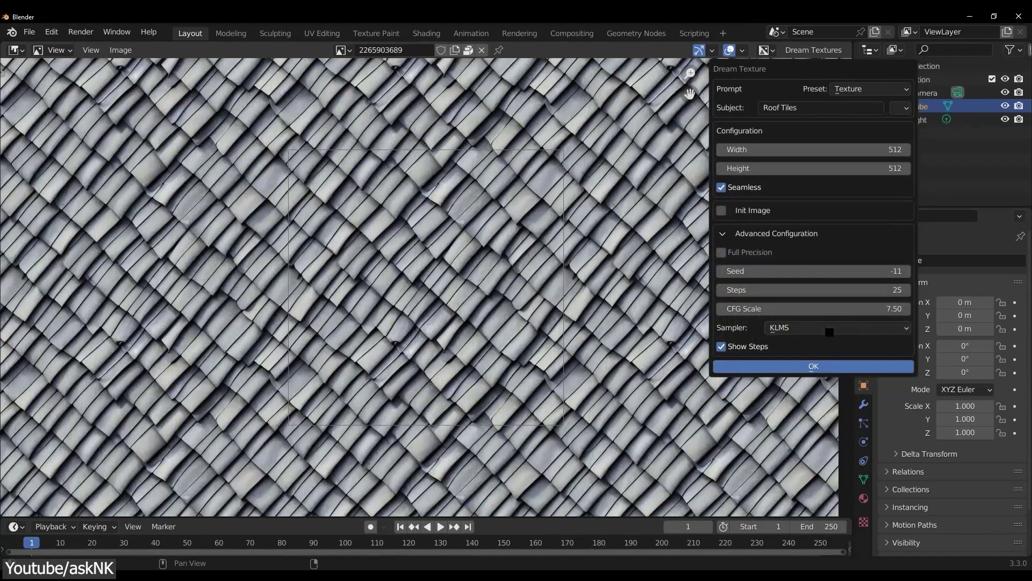
left_click(828, 331)
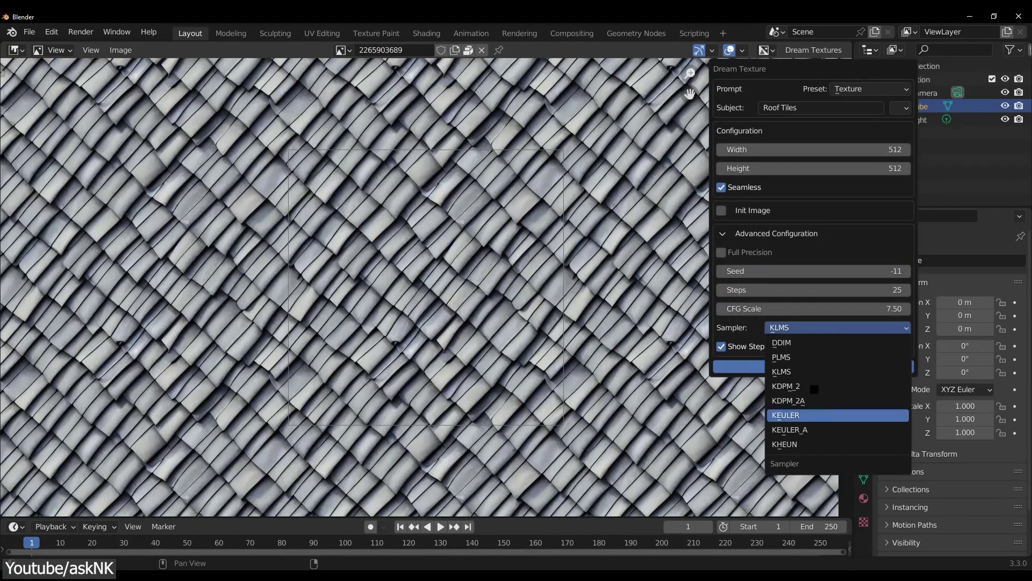
left_click(731, 366)
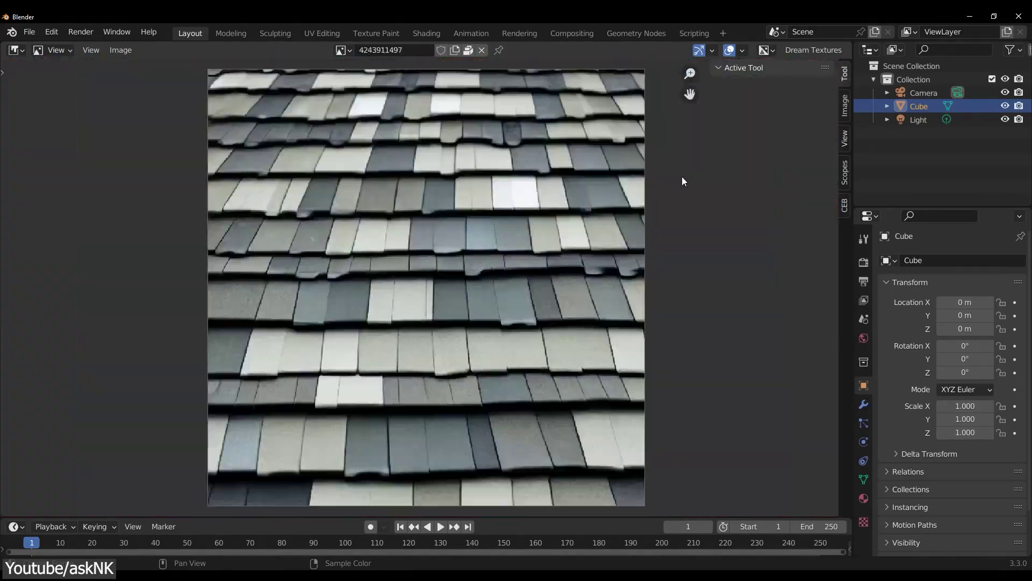
Step: Generate another Roof Tiles texture and a Tree Bark one, then set the preset to Photography
left_click(814, 49)
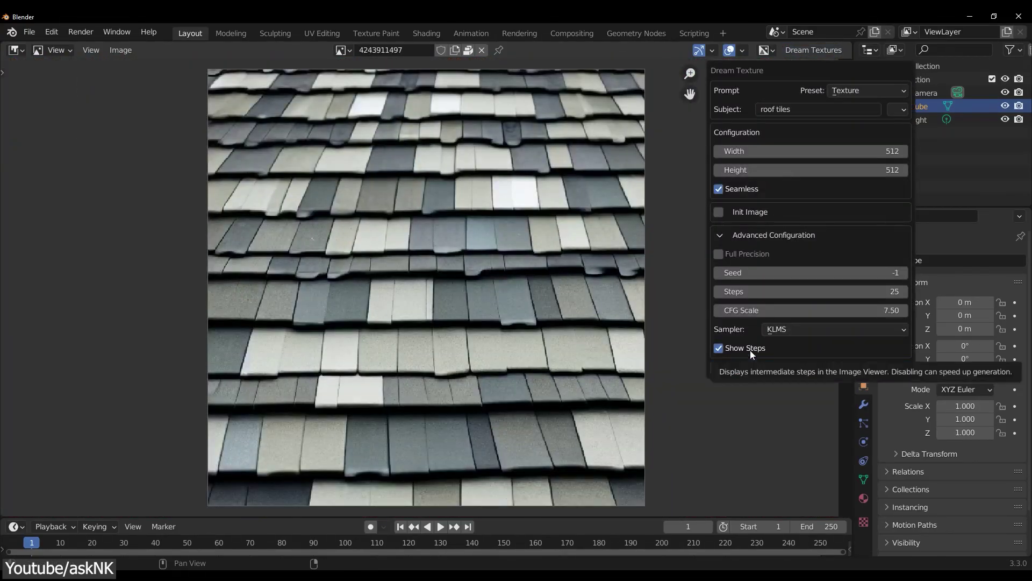
left_click(732, 366)
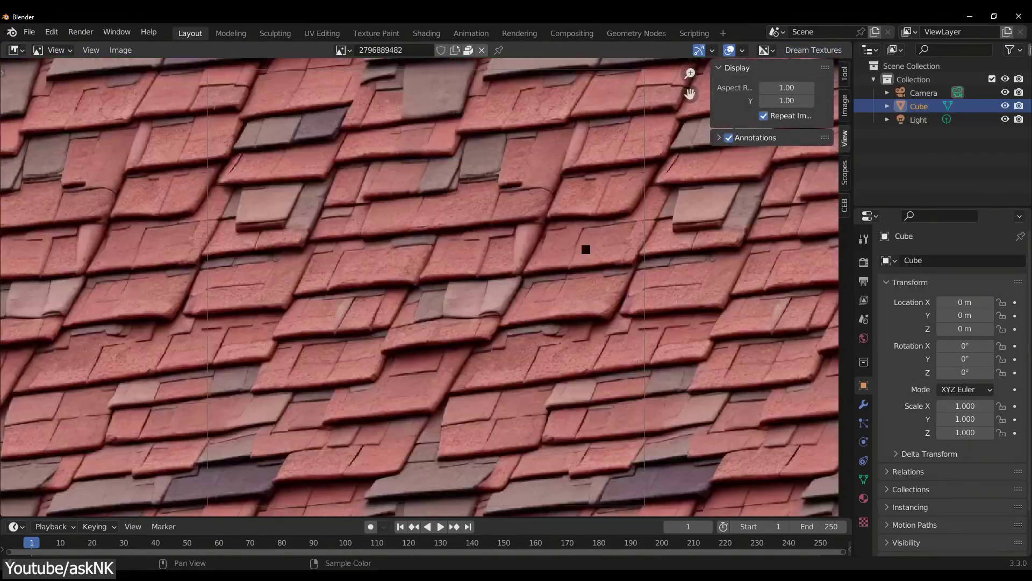
left_click(813, 49)
left_click(815, 112)
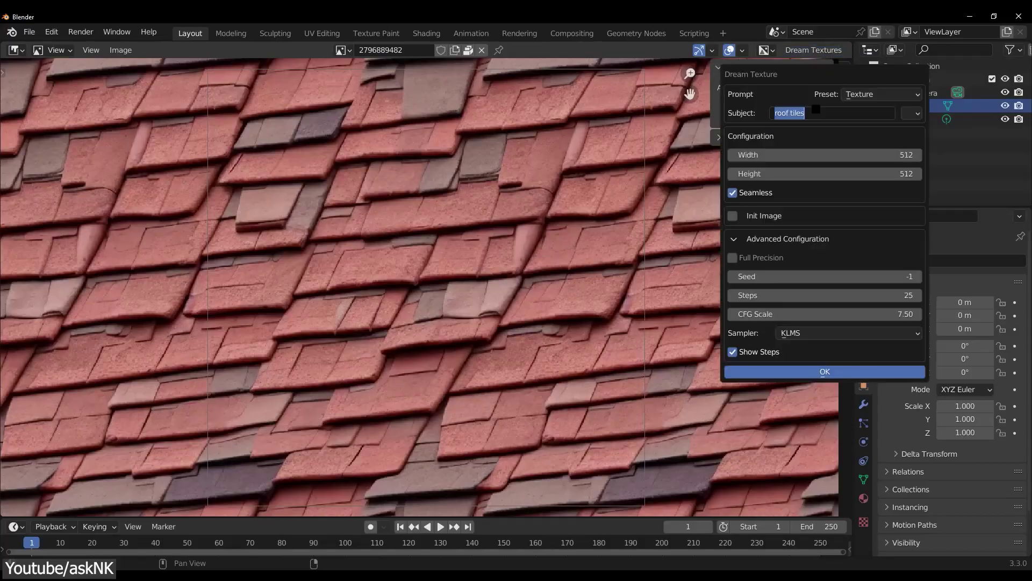
left_click(805, 372)
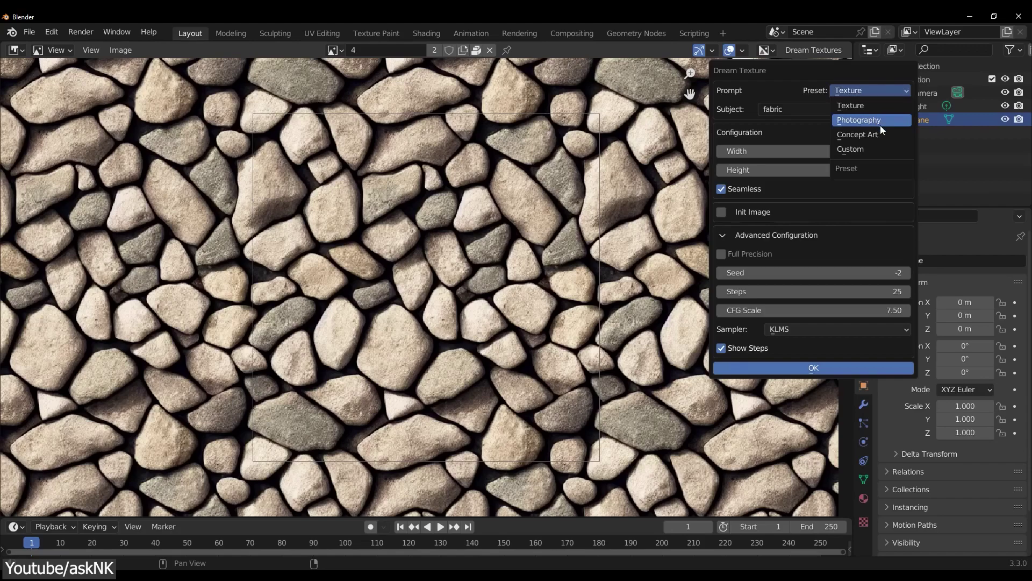
left_click(869, 120)
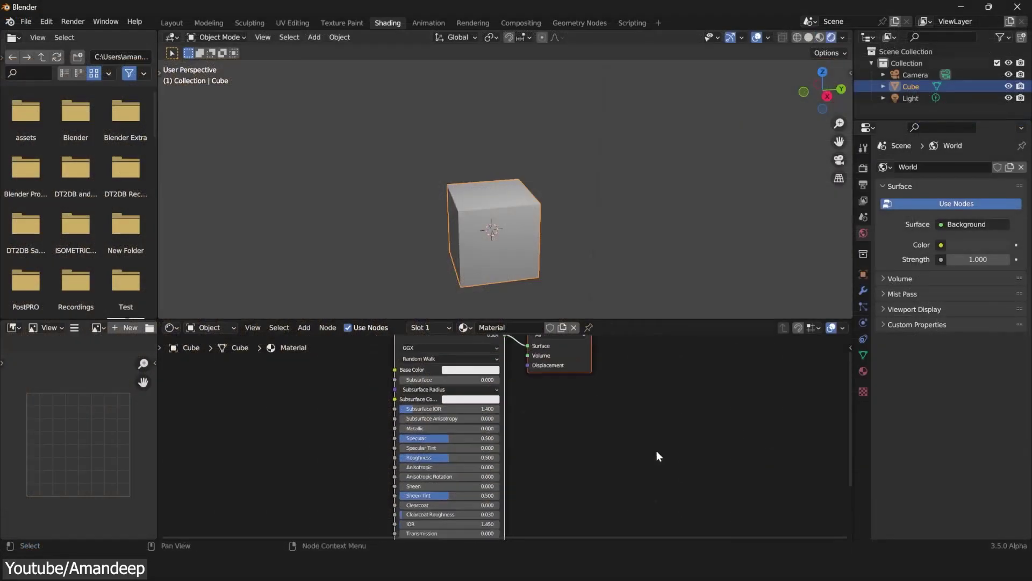
Step: Show the DT2DB sidebar tab, widen it, and enter the prompt 'wood floor'
key("n")
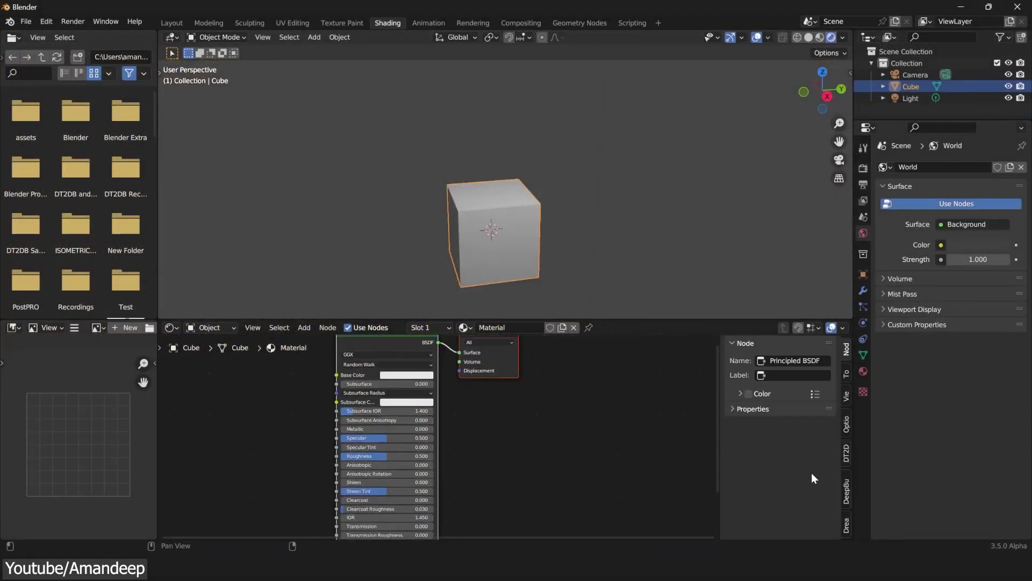
left_click(848, 458)
left_click_drag(721, 371, 668, 363)
left_click(734, 375)
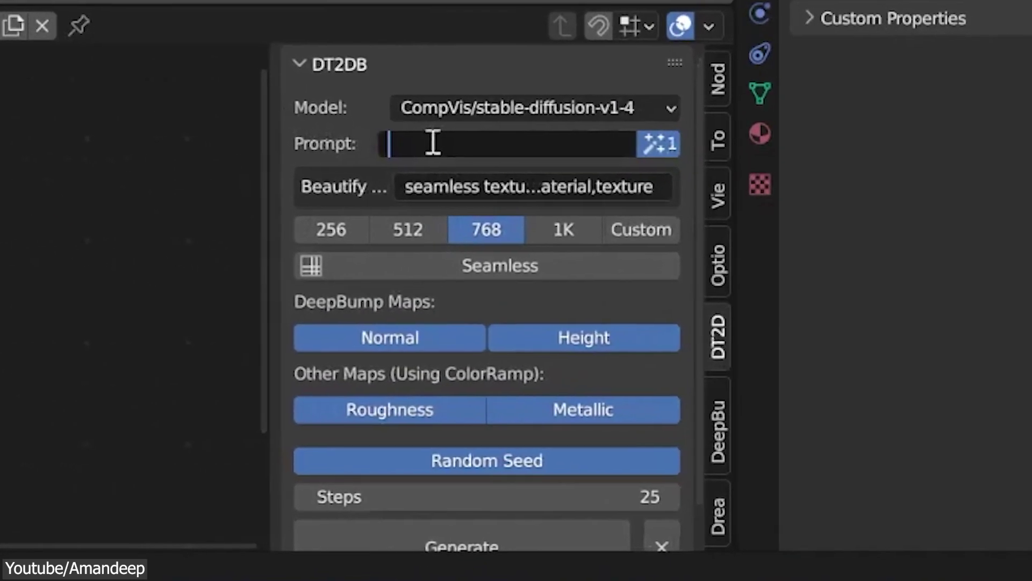
type("wood flo")
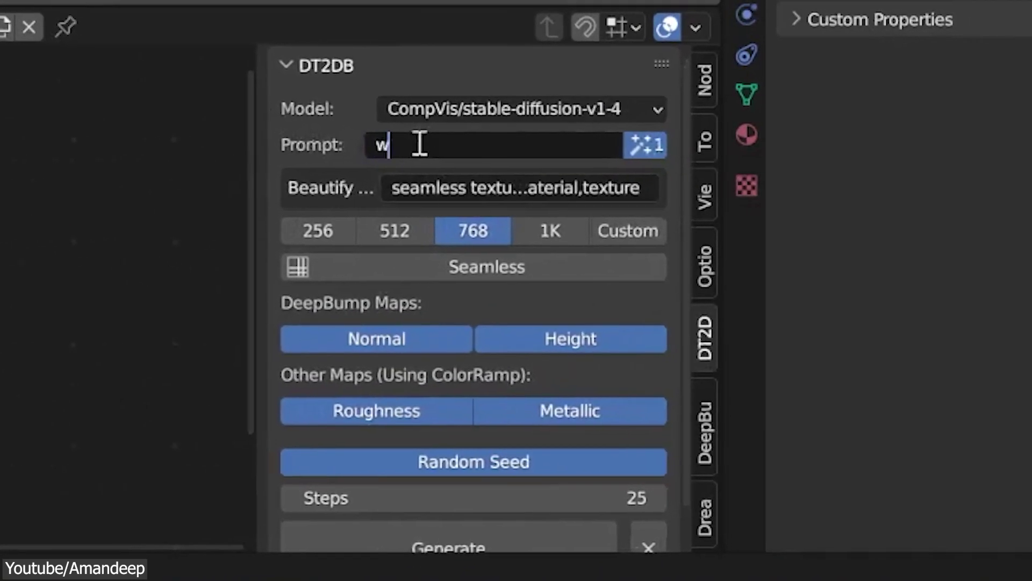
type("or")
key("Return")
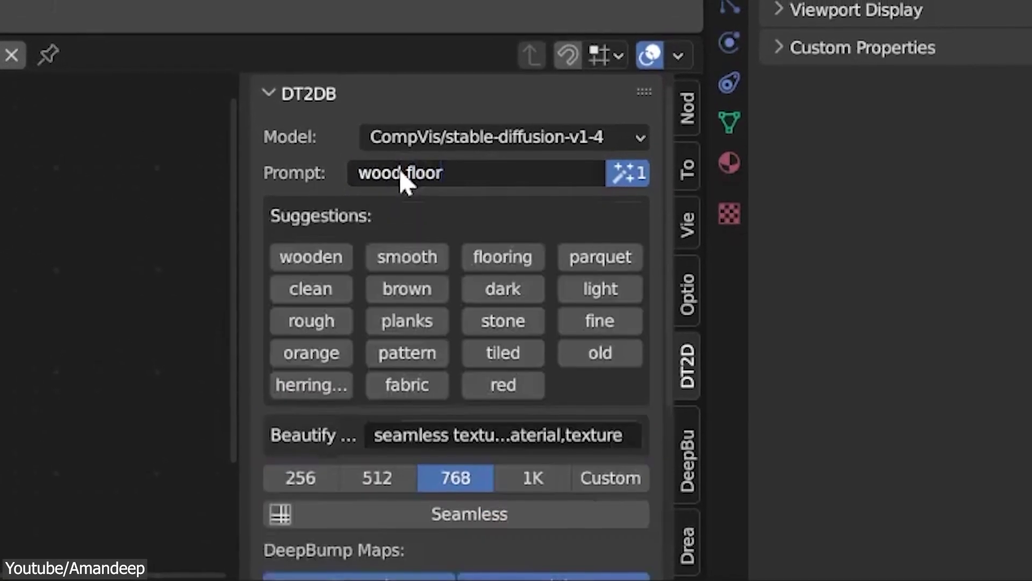
Step: Add 'parquet' to the prompt, choose size 512, enable Seamless, and turn off Metallic
left_click(602, 271)
scroll(591, 275, "down", 5)
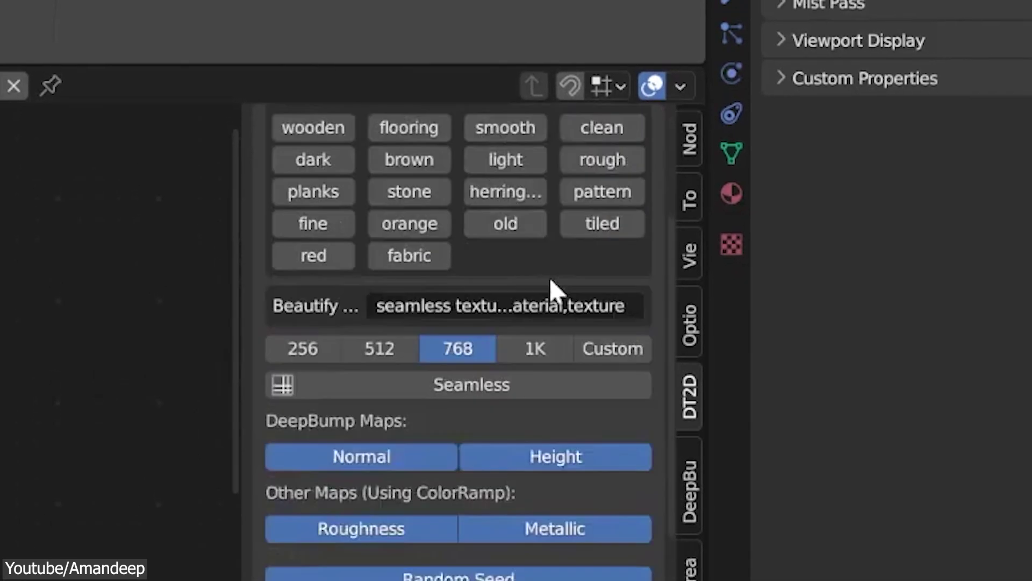
left_click(408, 360)
left_click(487, 402)
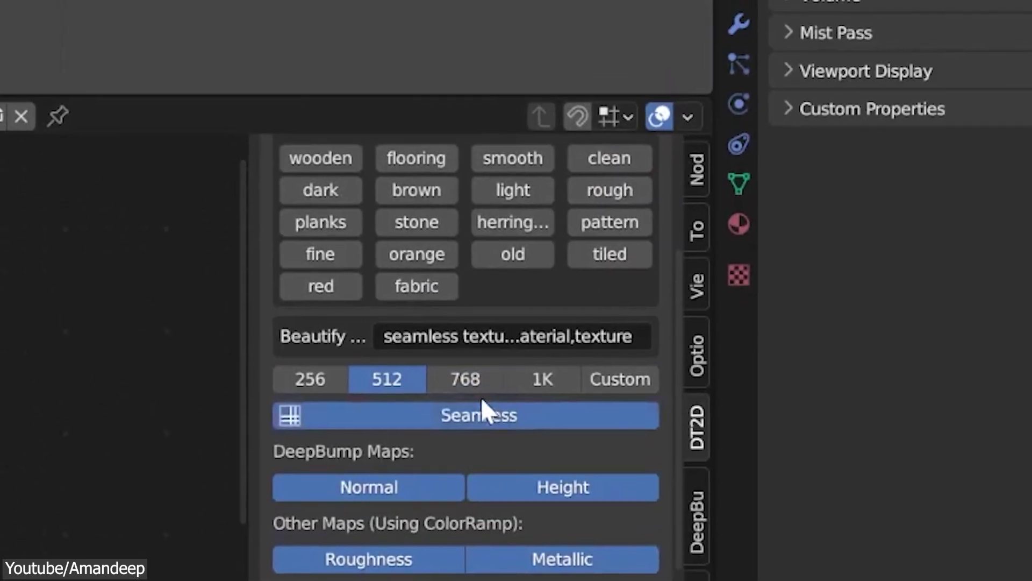
scroll(510, 398, "down", 3)
left_click(531, 501)
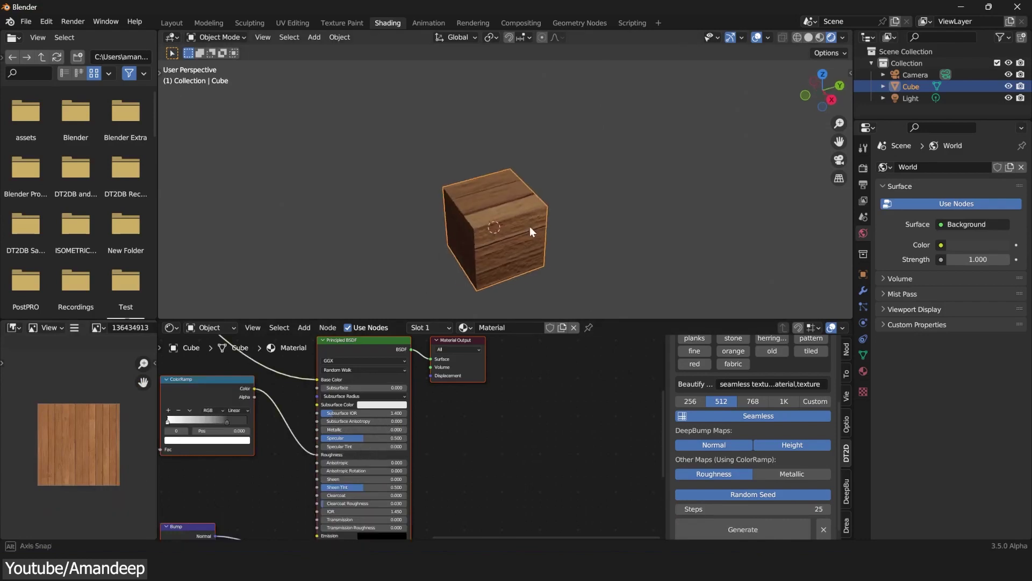
Step: Orbit around the wooden cube and drag the Bump node's Strength from 1.000 to 0.359
scroll(472, 237, "up", 4)
middle_click_drag(530, 227, 591, 253)
scroll(301, 438, "down", 3)
middle_click_drag(280, 439, 414, 422)
scroll(478, 401, "up", 4)
left_click_drag(476, 405, 445, 405)
mouse_move(471, 415)
middle_mouse_down()
mouse_move(391, 517)
mouse_move(488, 421)
middle_mouse_up()
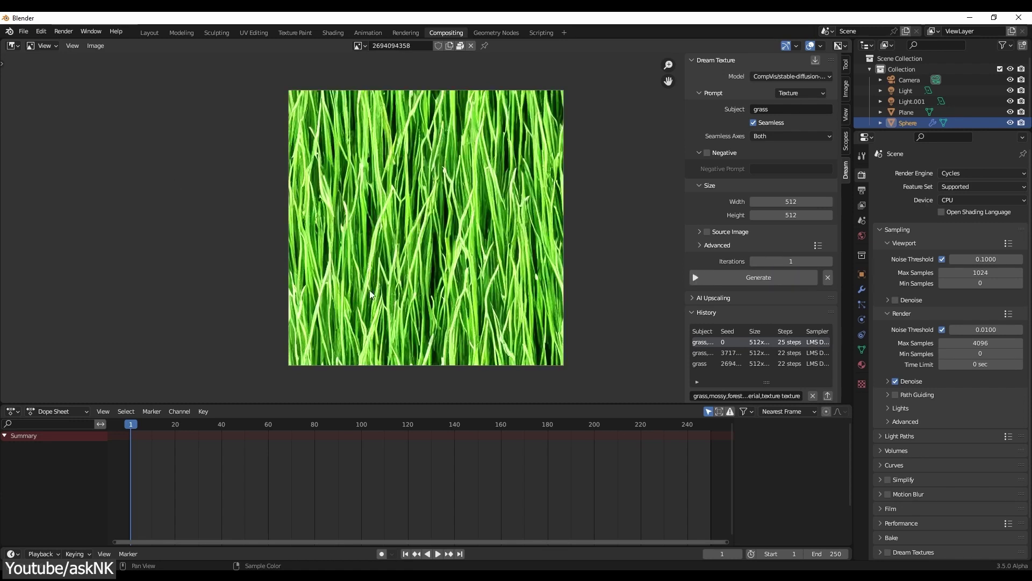
Step: In the Shading workspace, generate a seamless 'red paint,old' texture for the sphere and orbit to inspect it
left_click(330, 33)
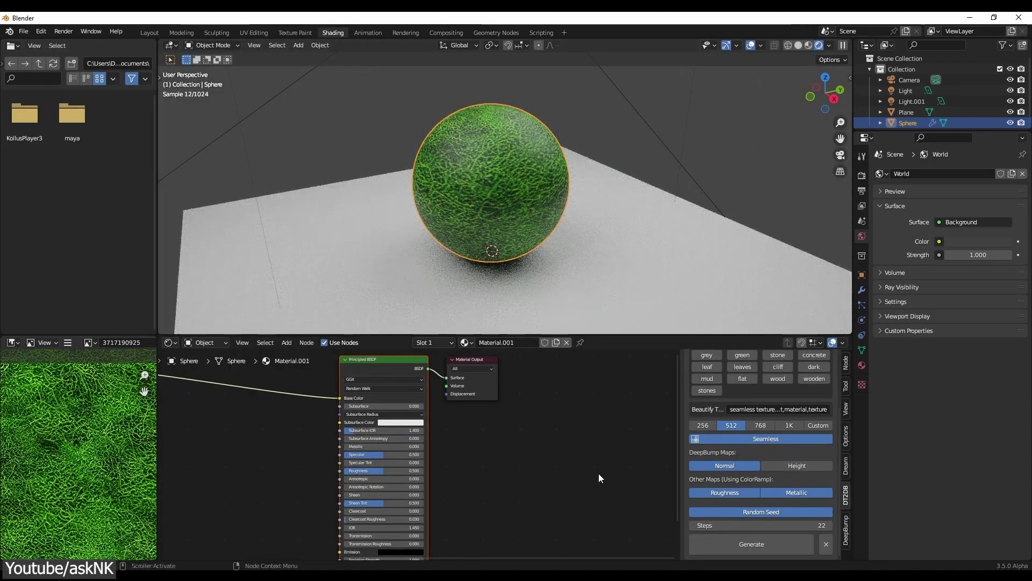
left_click(748, 170)
scroll(592, 399, "down", 5)
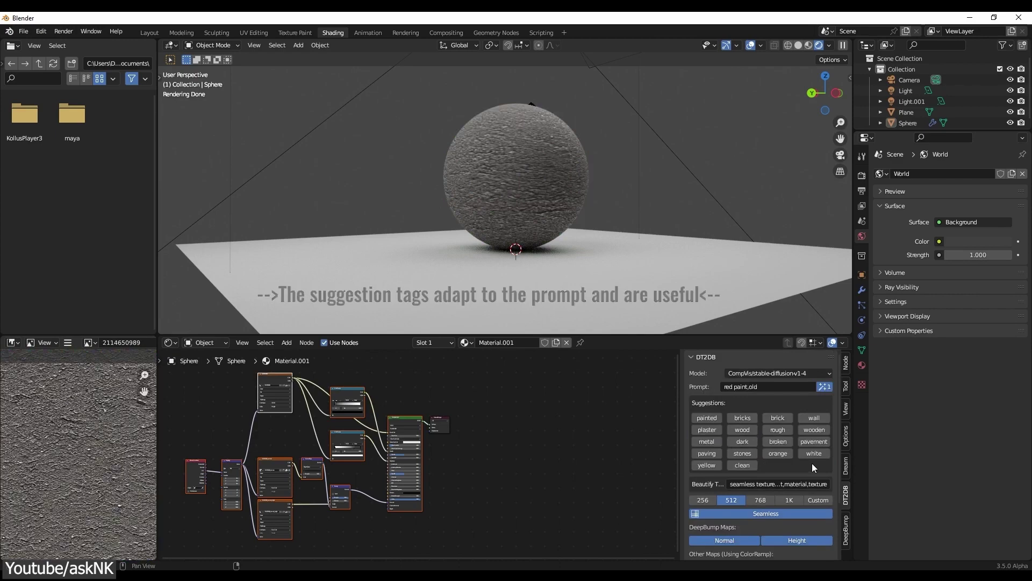
left_click(778, 453)
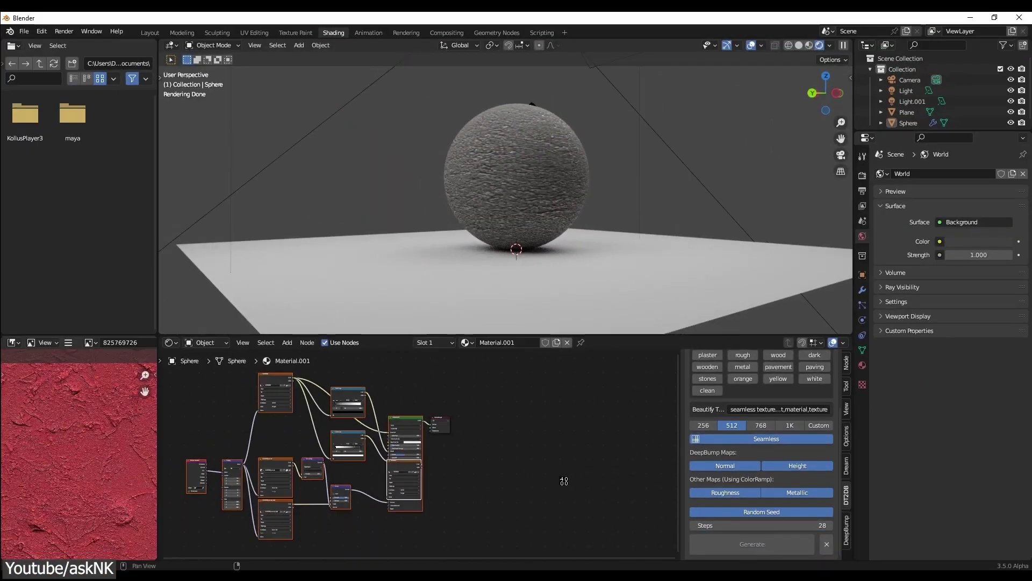
scroll(554, 127, "up", 3)
left_click_drag(826, 92, 826, 129)
scroll(776, 389, "up", 3)
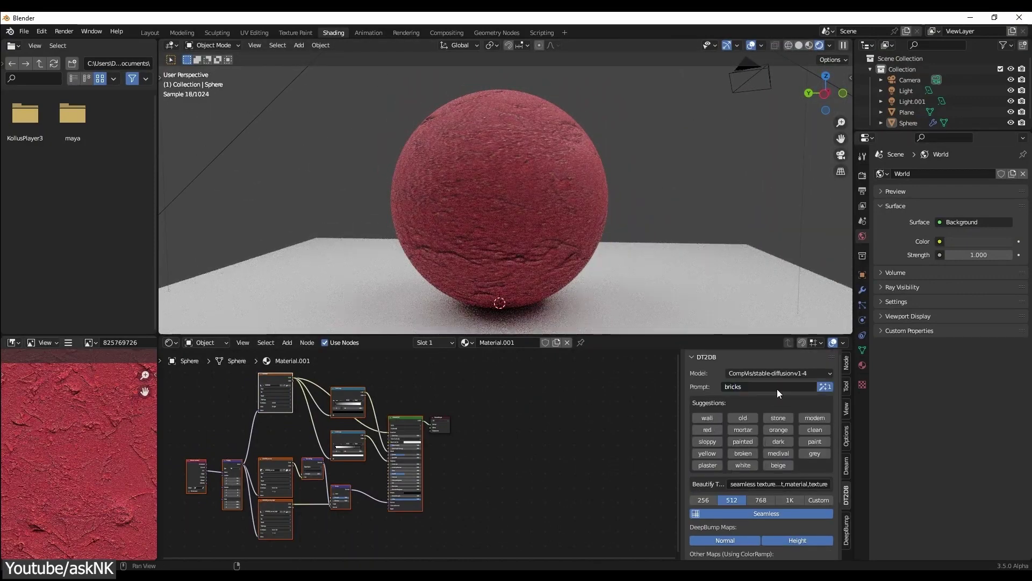